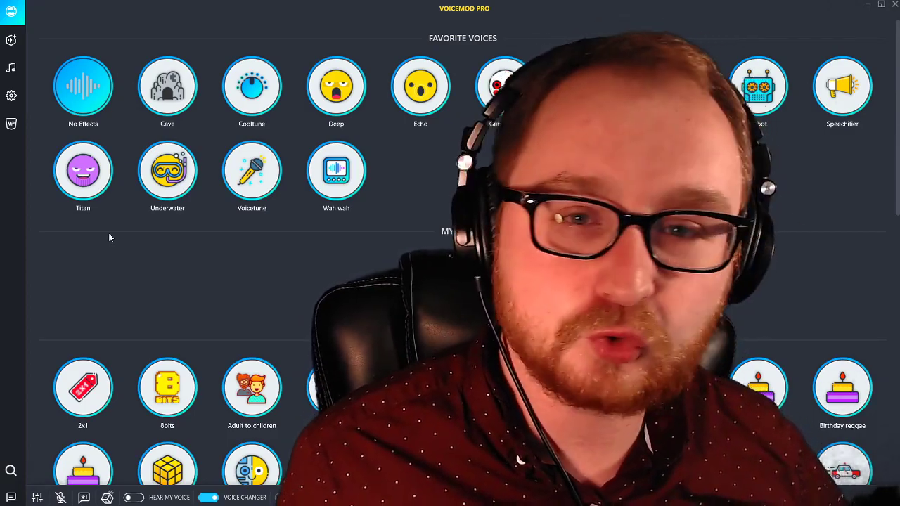
# Step: Try the Punk and Man to woman 2 favorite voices and return to No Effects
pyautogui.moveTo(675, 109)
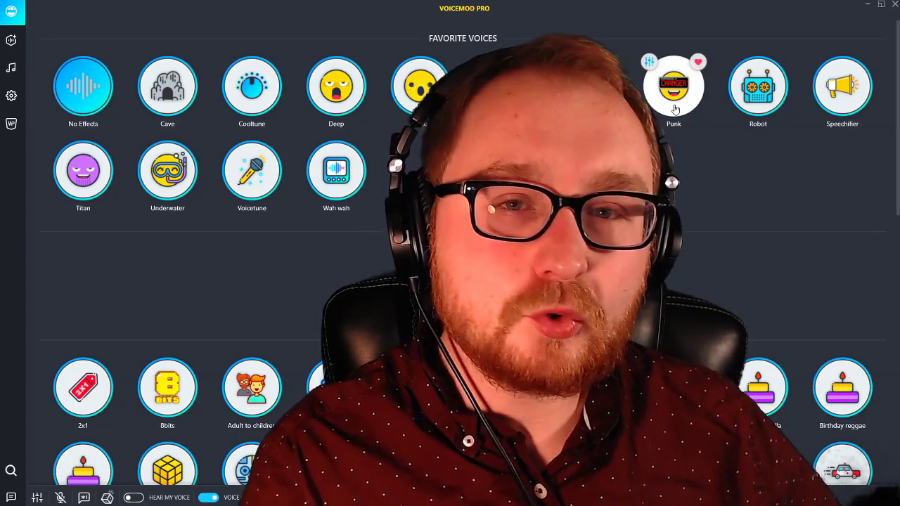
pyautogui.click(675, 109)
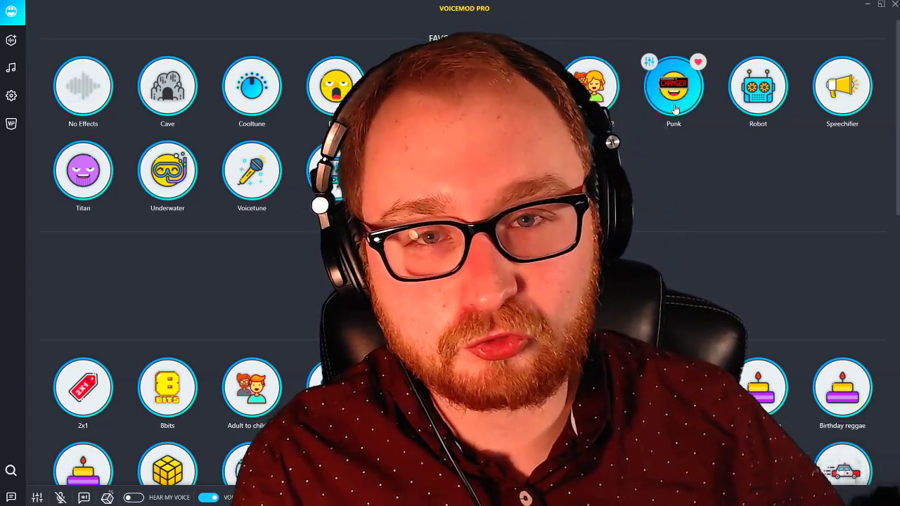
pyautogui.click(841, 86)
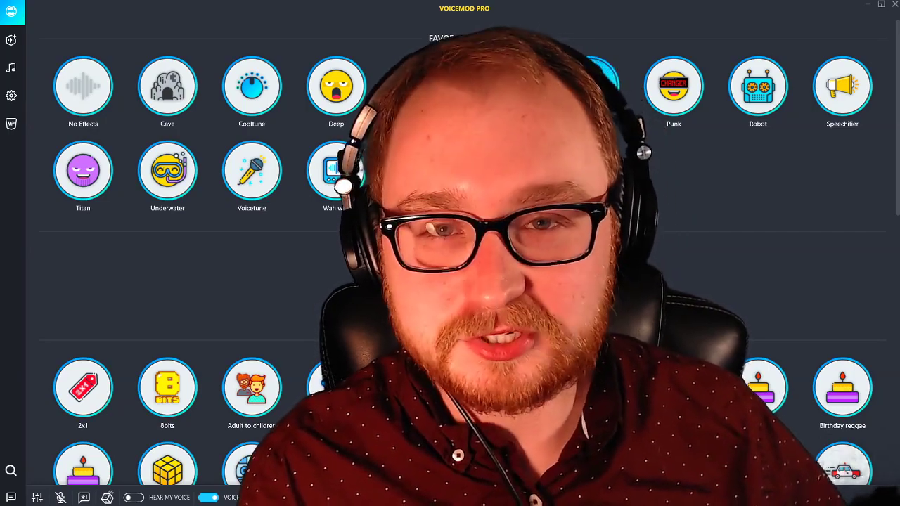
pyautogui.click(83, 170)
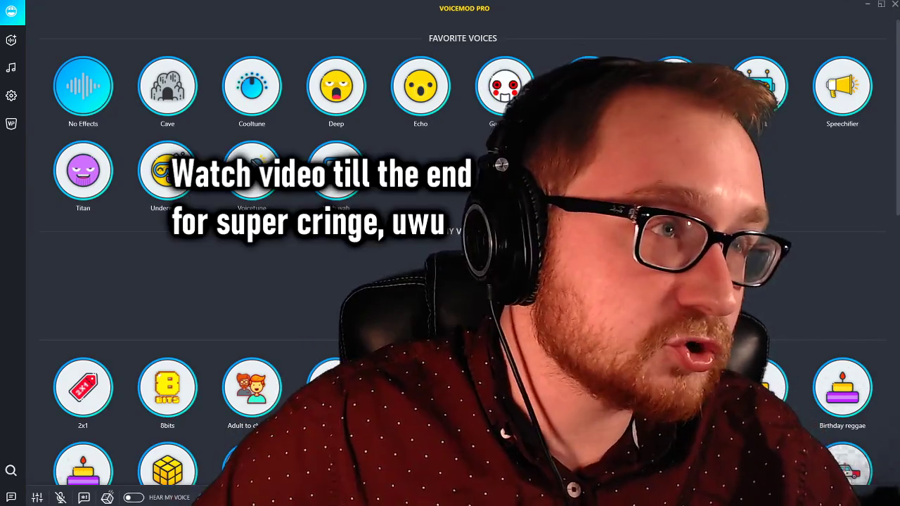
# Step: Browse the favorite voices and the full Voicemod Voices list to see which voice effects are available
pyautogui.moveTo(260, 94)
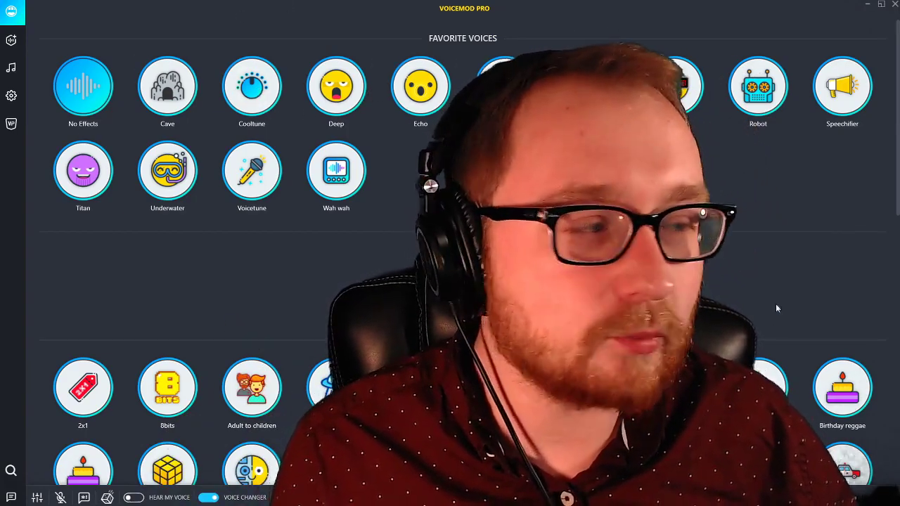
pyautogui.moveTo(279, 175)
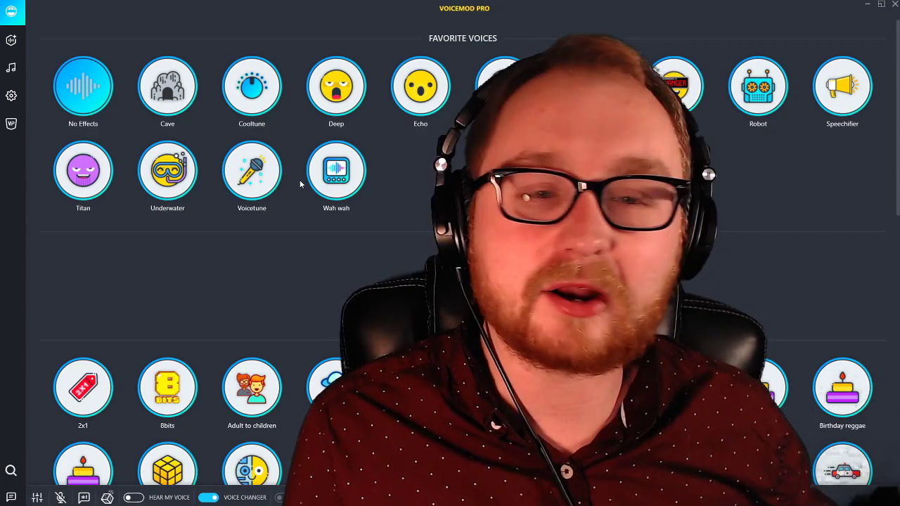
pyautogui.moveTo(324, 184)
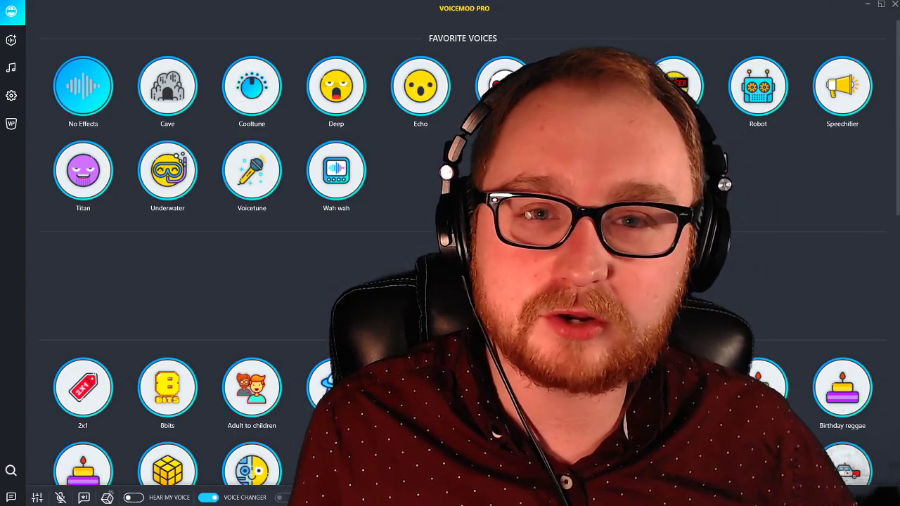
pyautogui.scroll(-10, 211, 281)
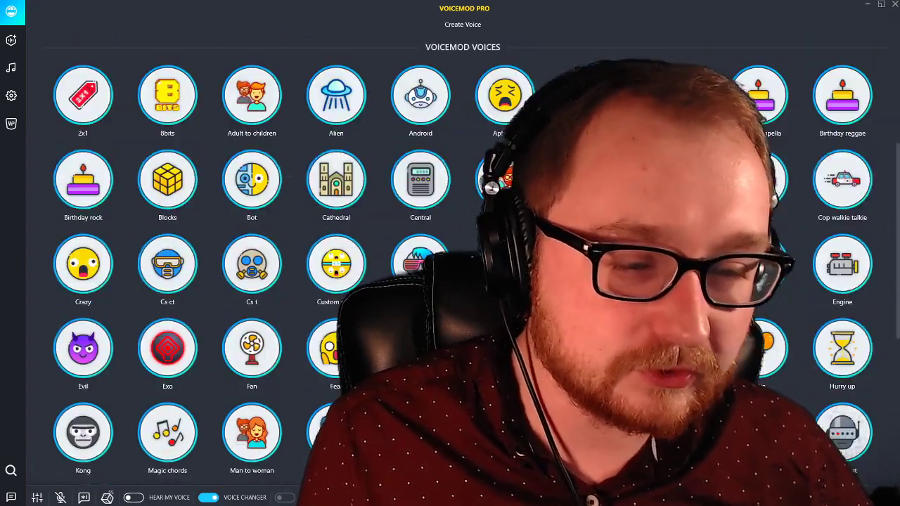
pyautogui.scroll(-1, 211, 282)
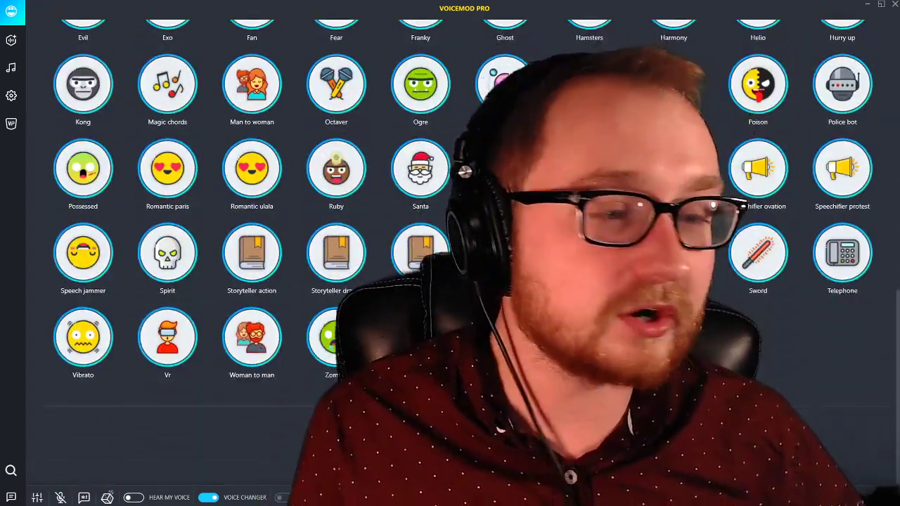
pyautogui.scroll(10, 211, 281)
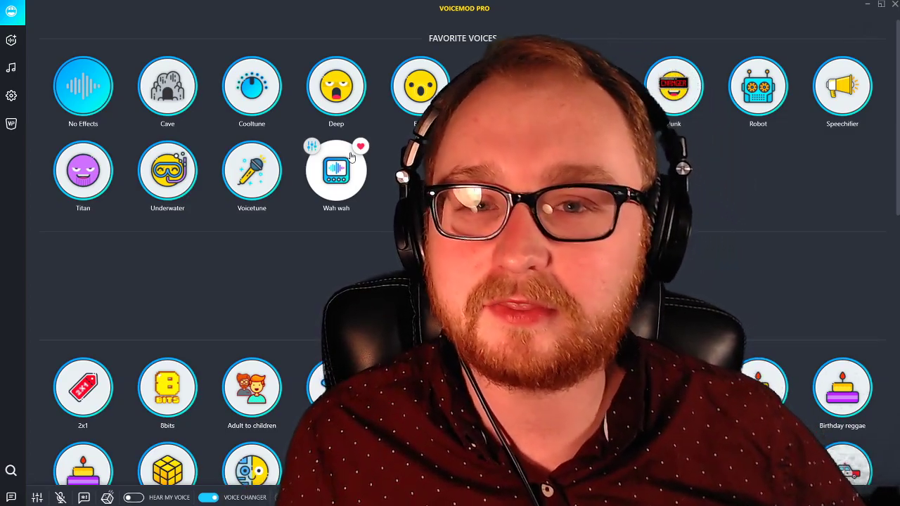
pyautogui.scroll(-8, 211, 281)
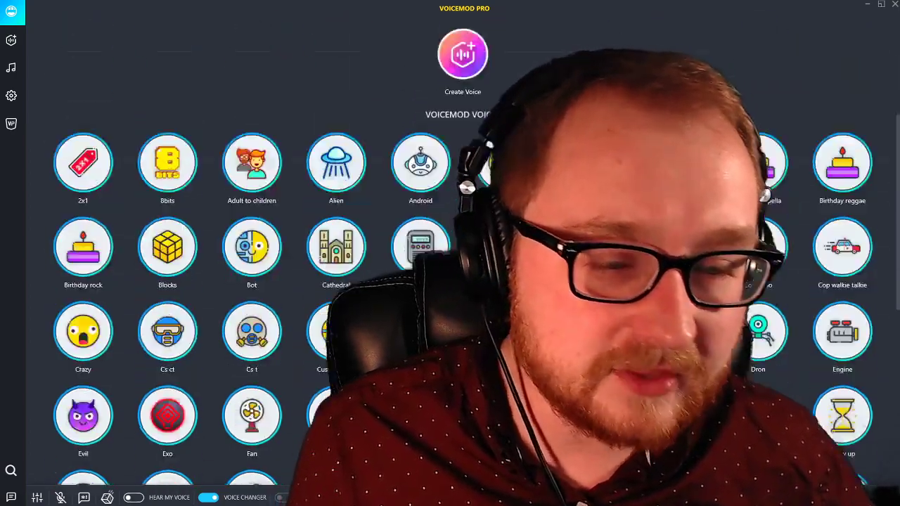
pyautogui.scroll(8, 450, 253)
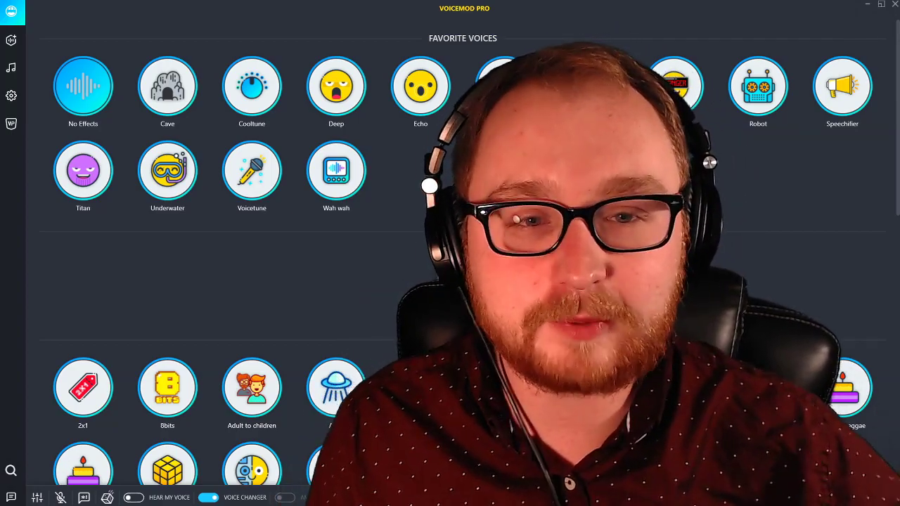
pyautogui.moveTo(307, 153)
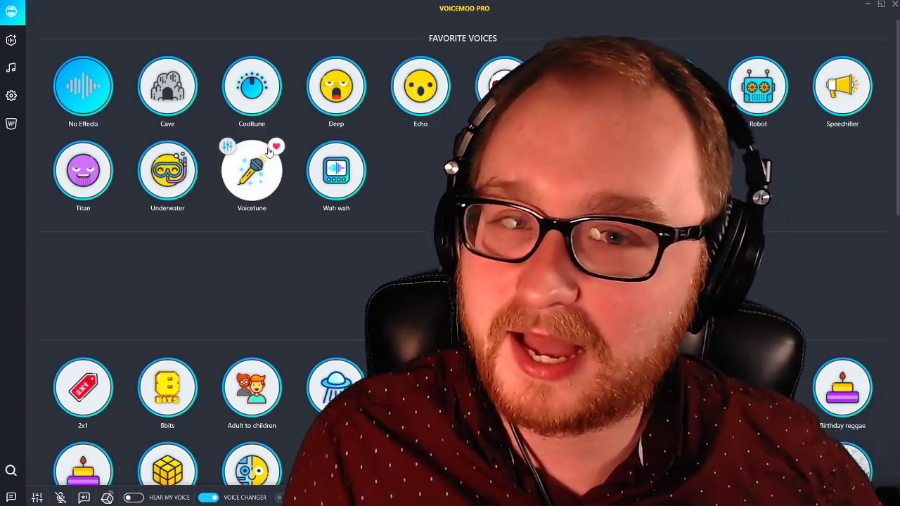
pyautogui.scroll(-8, 331, 168)
pyautogui.scroll(-2, 366, 158)
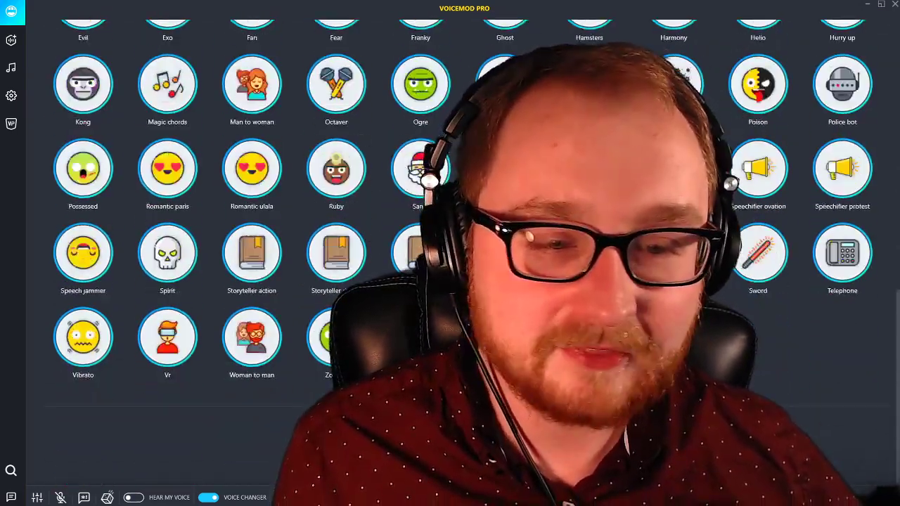
pyautogui.scroll(7, 366, 159)
pyautogui.scroll(-6, 366, 159)
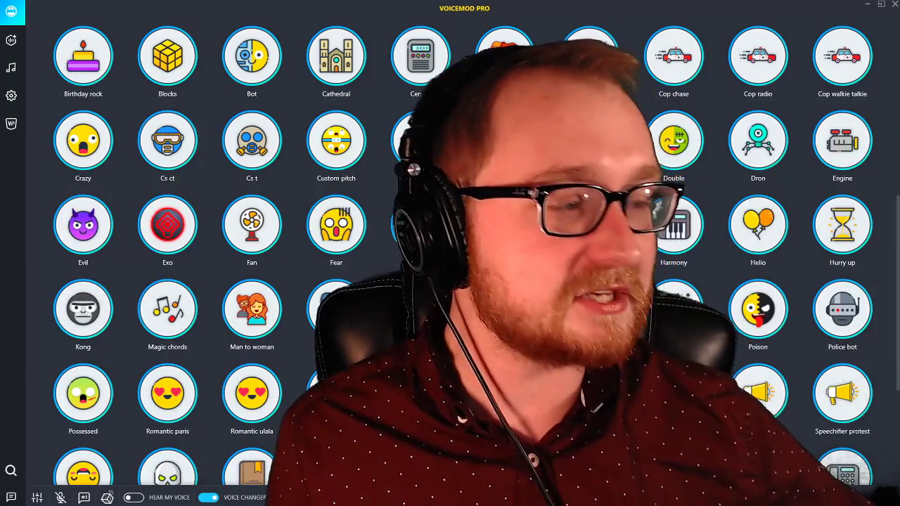
pyautogui.scroll(5, 366, 158)
pyautogui.scroll(2, 366, 159)
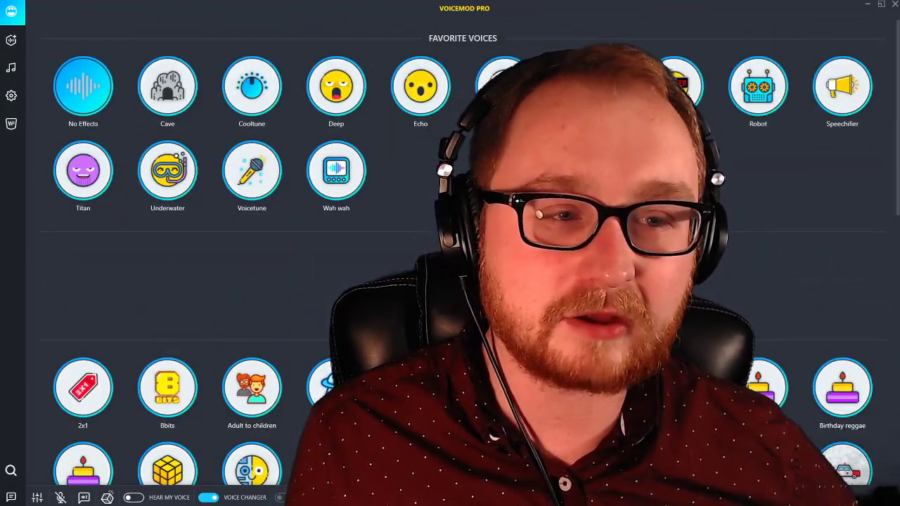
# Step: Try the Underwater voice with ambient effects enabled and switch back to No Effects
pyautogui.moveTo(404, 104)
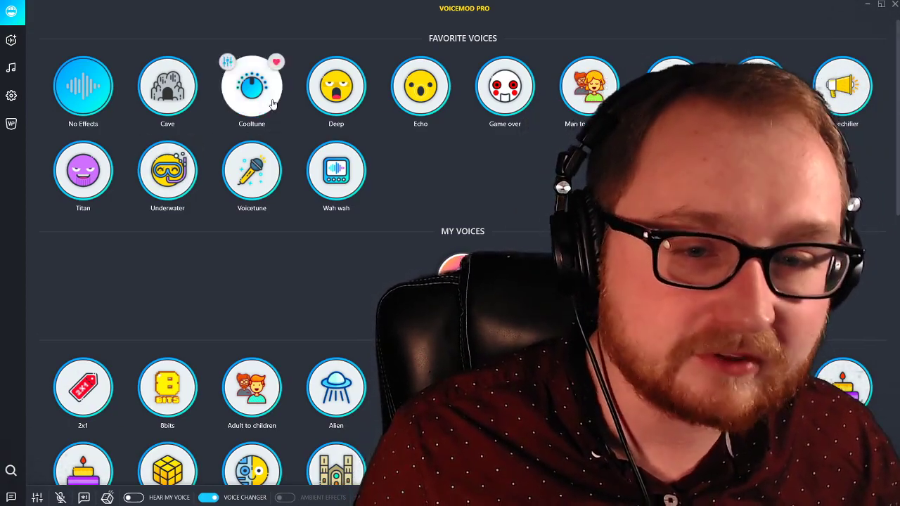
pyautogui.click(190, 182)
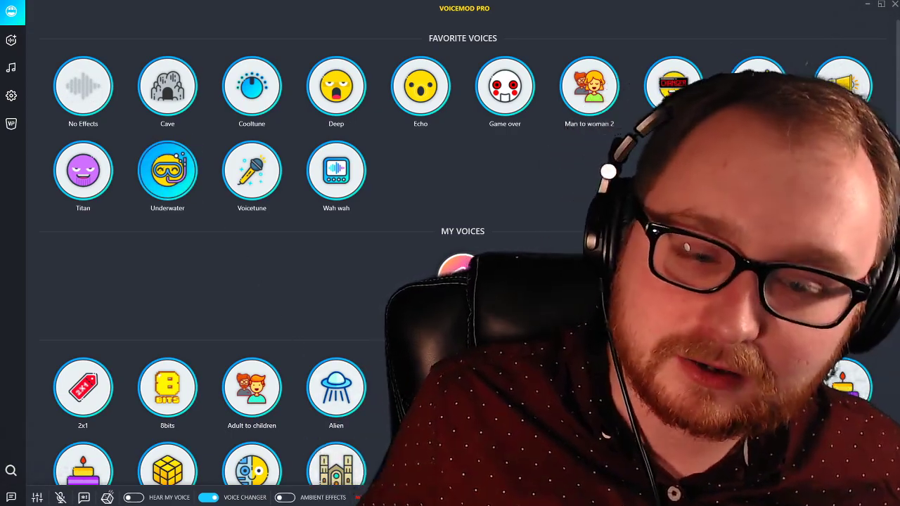
pyautogui.click(288, 498)
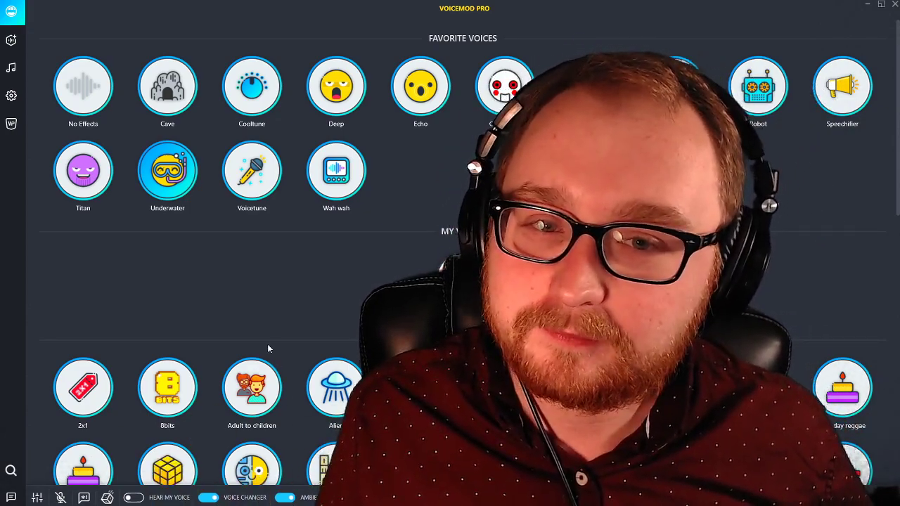
pyautogui.click(83, 86)
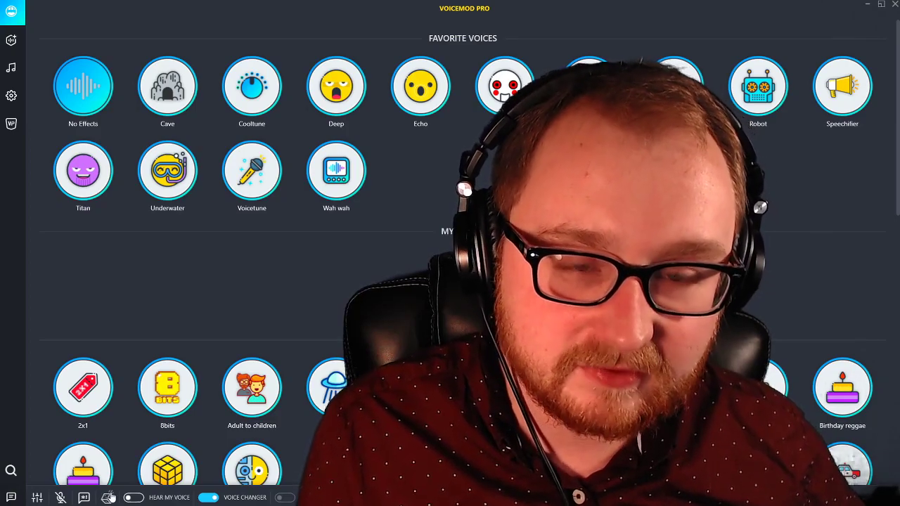
# Step: Pick random voices twice and return to No Effects
pyautogui.click(109, 497)
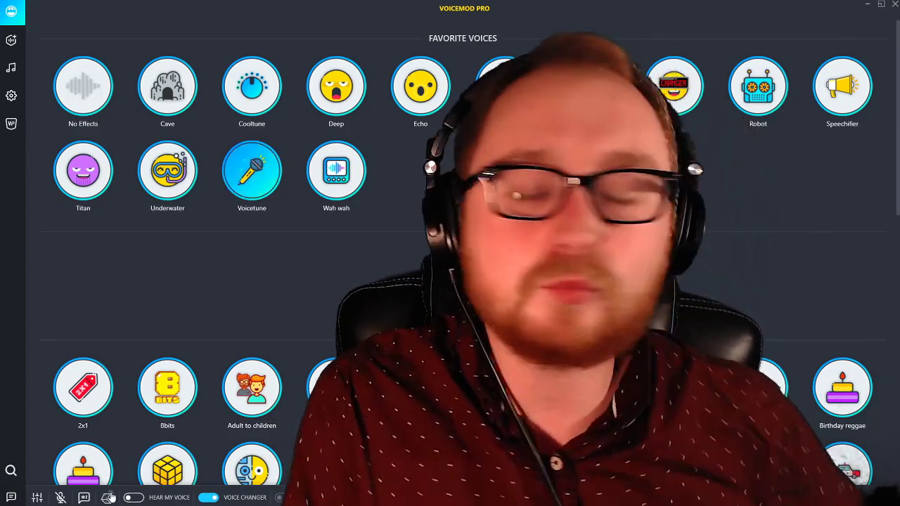
pyautogui.click(109, 497)
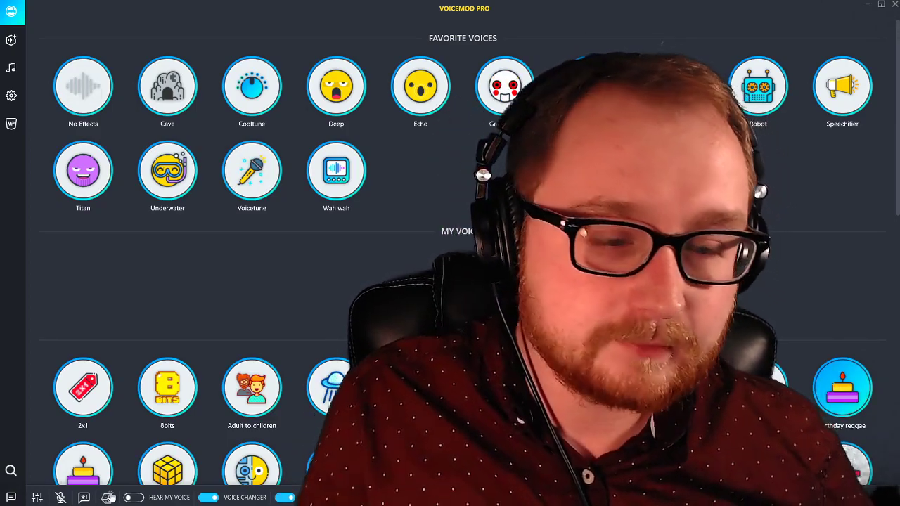
pyautogui.click(811, 404)
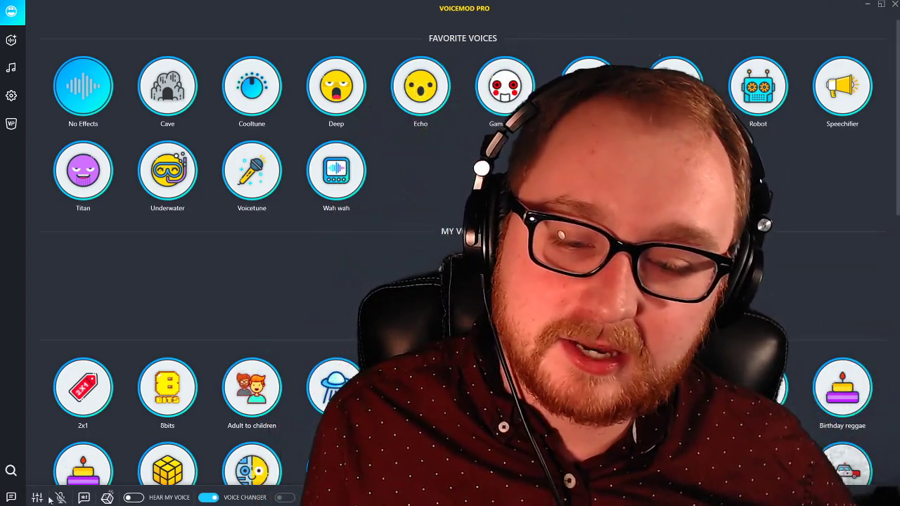
# Step: Show the quick controls for volume and background noise reduction and close them
pyautogui.click(37, 498)
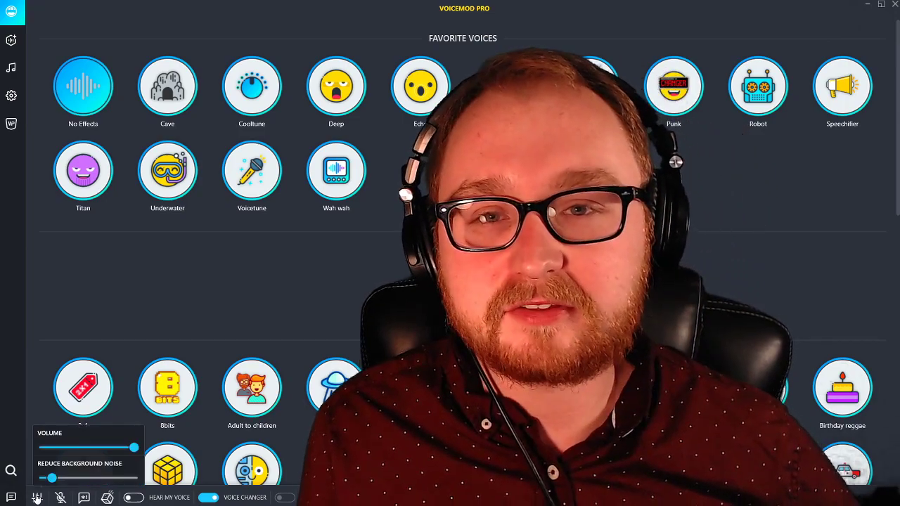
pyautogui.click(37, 498)
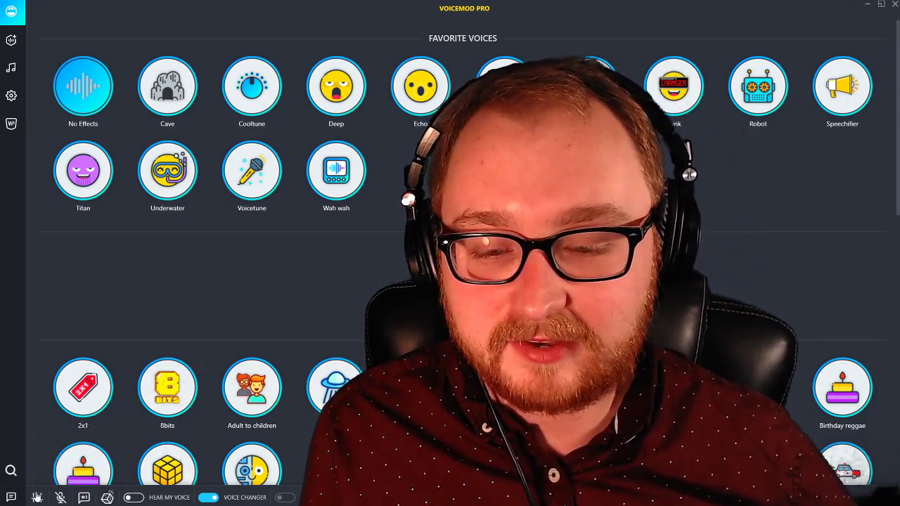
pyautogui.click(37, 498)
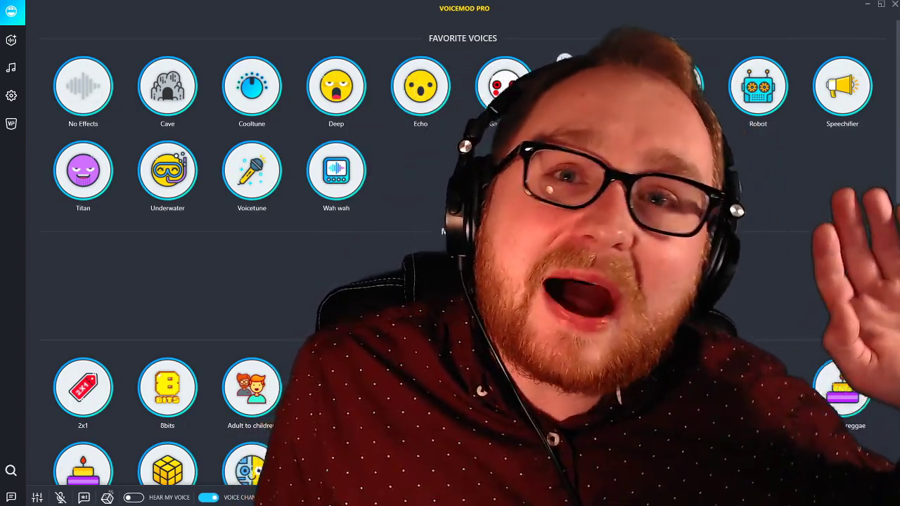
# Step: Try the Deep favorite voice and return to No Effects
pyautogui.click(349, 104)
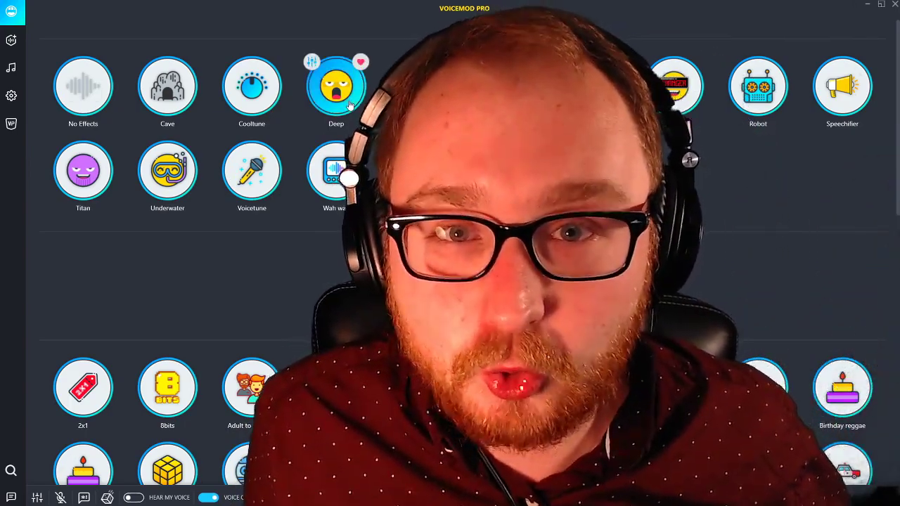
pyautogui.click(349, 104)
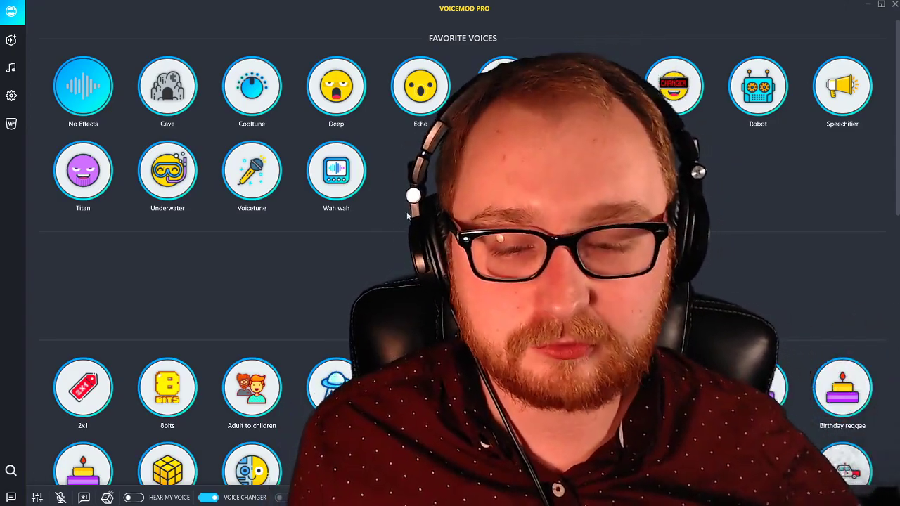
pyautogui.click(39, 497)
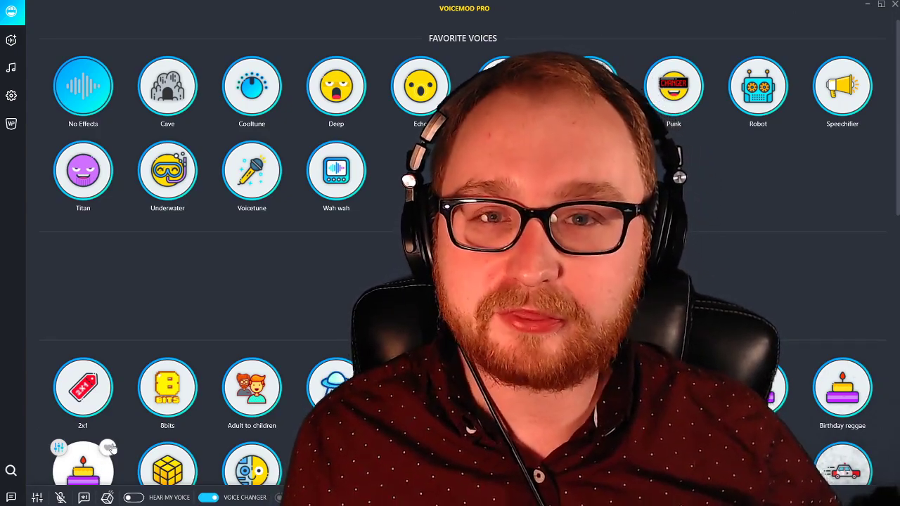
# Step: View the Voice Maker effects and preview the crowd booing sound and the last sound in the Meme Sound Machine
pyautogui.click(11, 39)
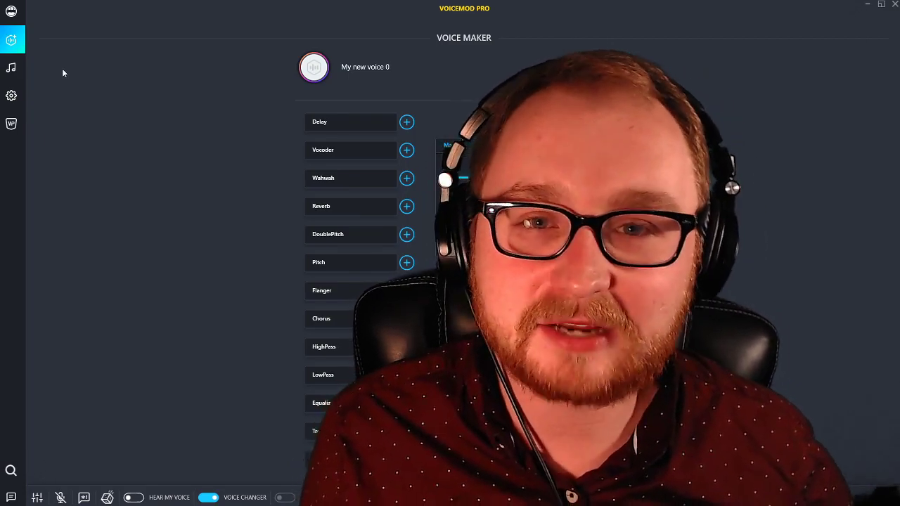
pyautogui.click(11, 68)
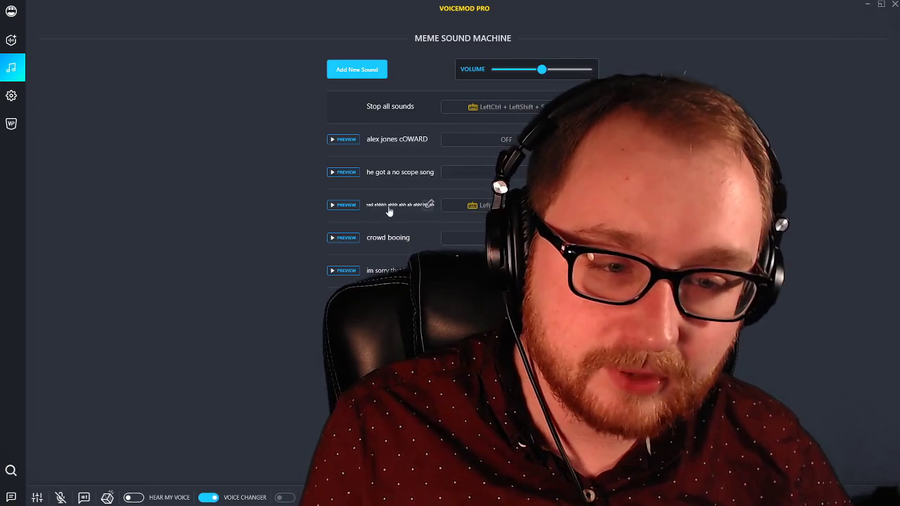
pyautogui.click(357, 240)
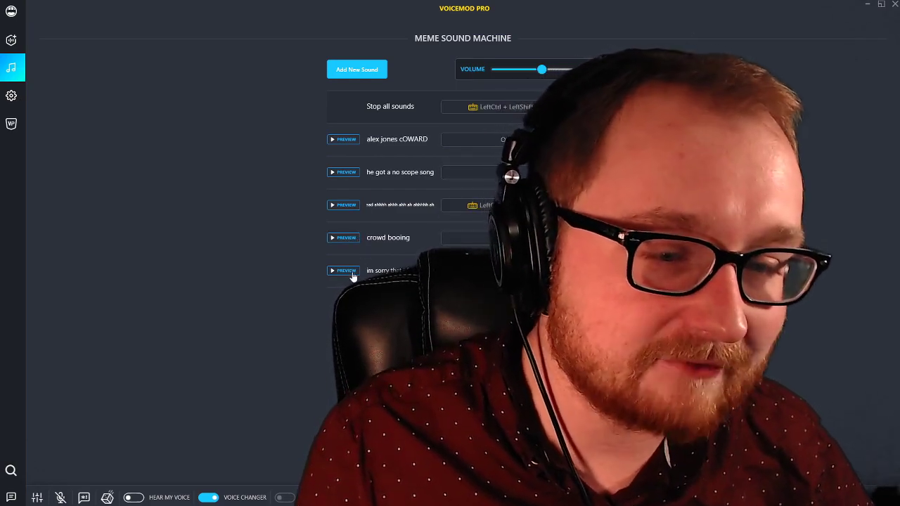
pyautogui.click(351, 272)
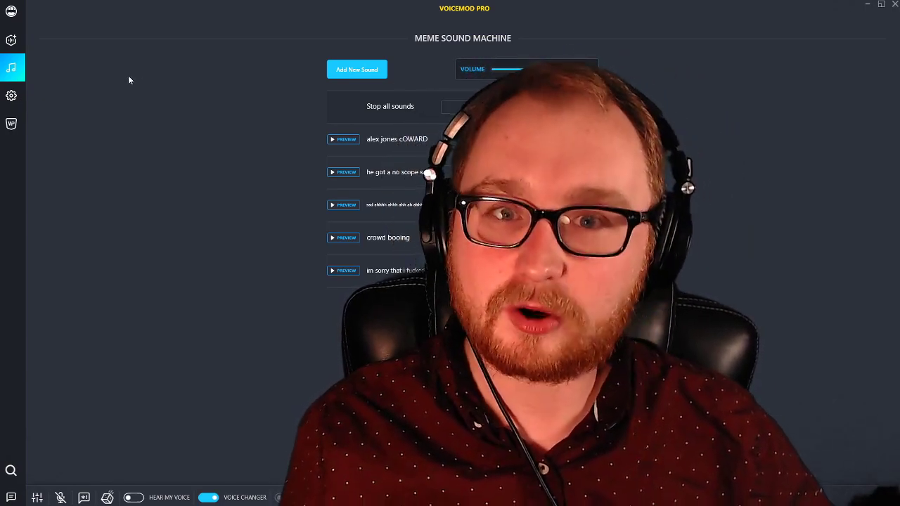
# Step: Open the settings and review the input devices, output devices and advanced audio options
pyautogui.click(19, 96)
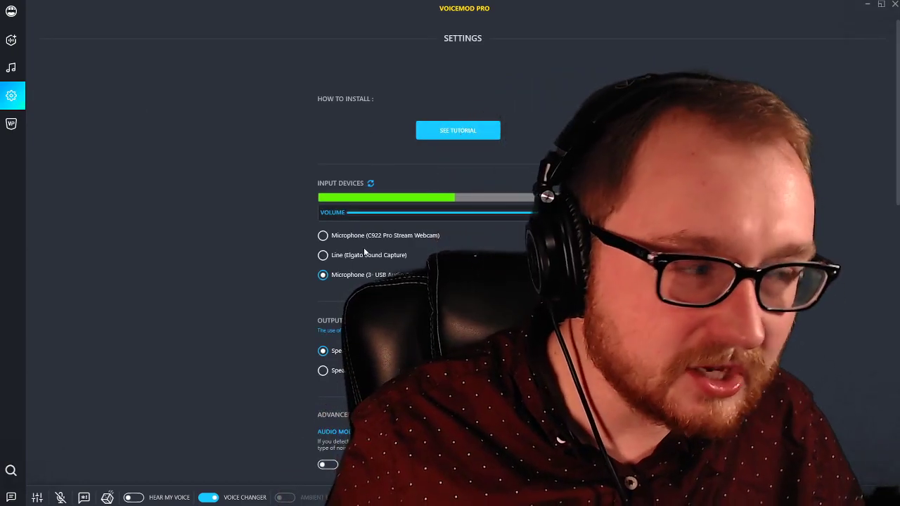
pyautogui.scroll(-2, 370, 250)
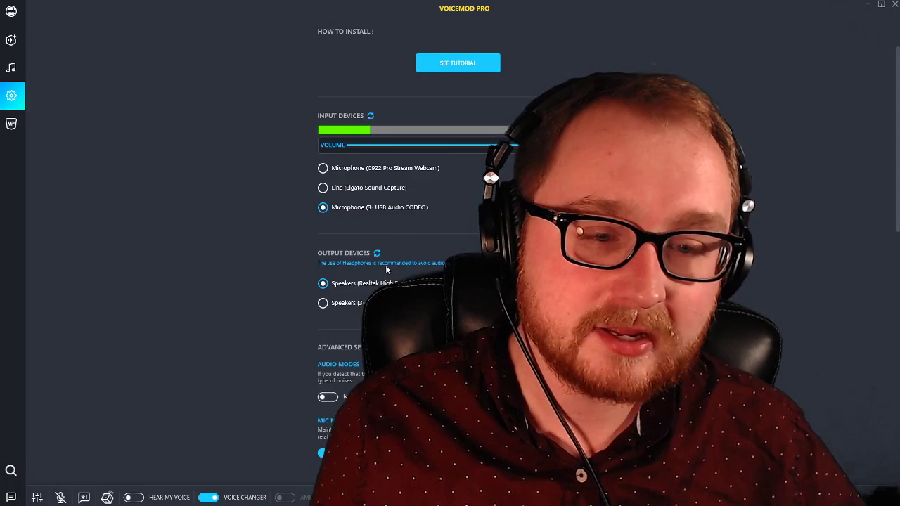
# Step: Review the output devices and the advanced audio and mic modes in the settings
pyautogui.scroll(-5, 385, 260)
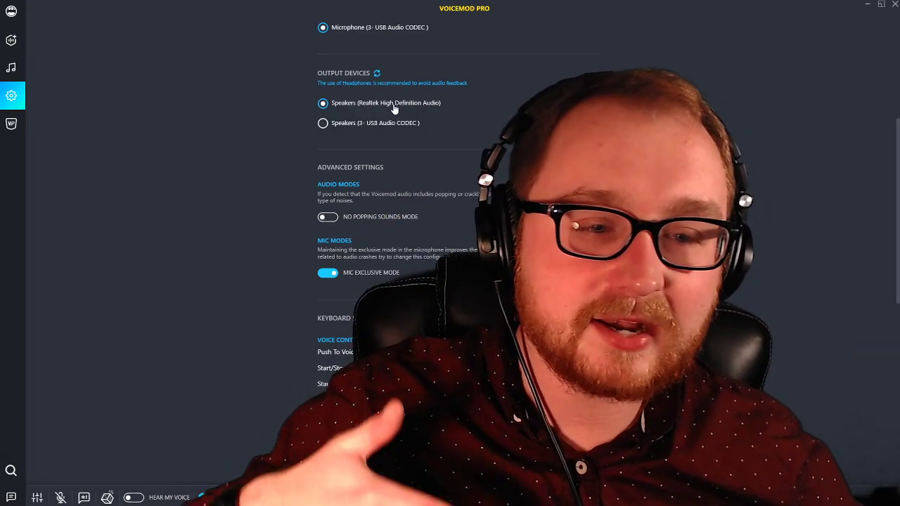
pyautogui.scroll(-2, 354, 238)
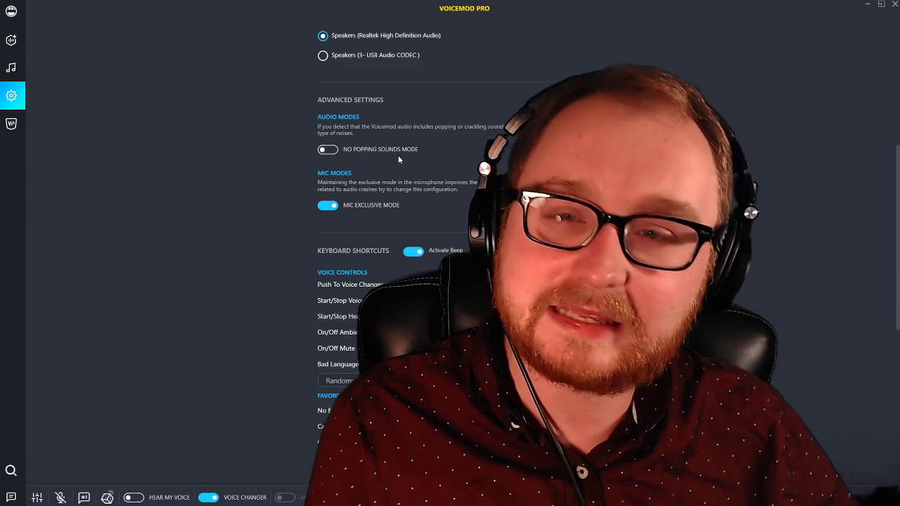
pyautogui.scroll(-1, 397, 156)
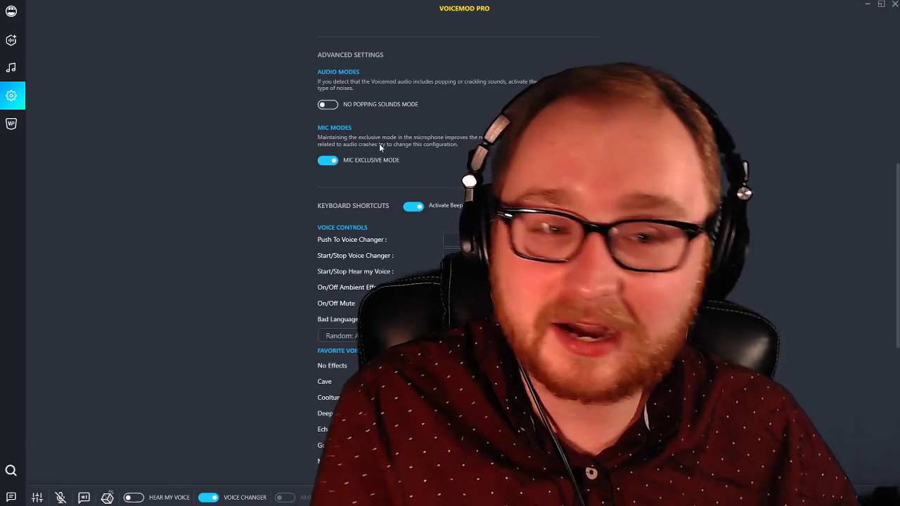
pyautogui.scroll(1, 379, 144)
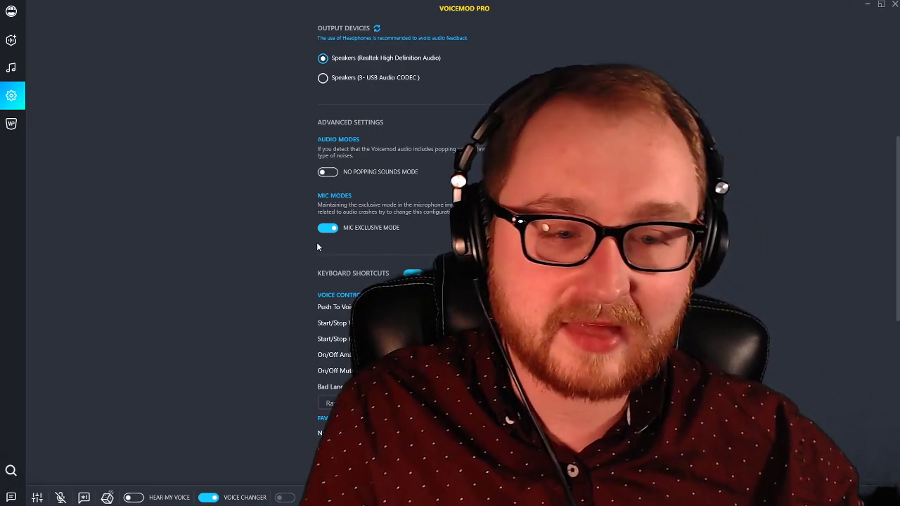
# Step: Look through the keyboard shortcuts for the voice controls and favorite voices, down to the export section
pyautogui.scroll(-3, 343, 262)
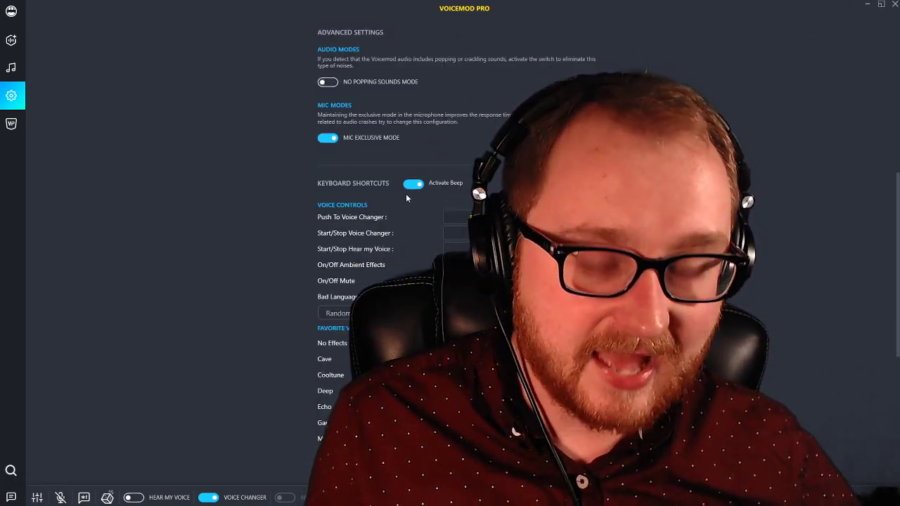
pyautogui.scroll(-2, 450, 253)
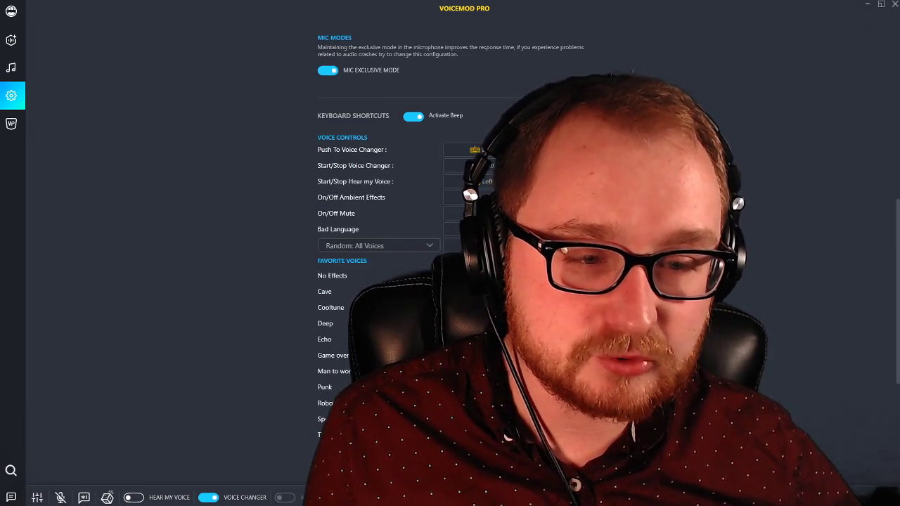
pyautogui.scroll(-2, 450, 253)
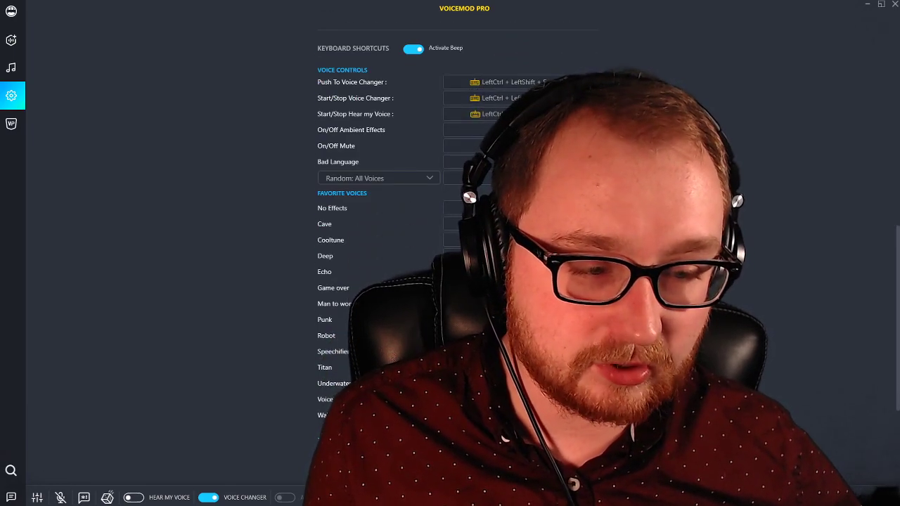
pyautogui.scroll(-4, 450, 253)
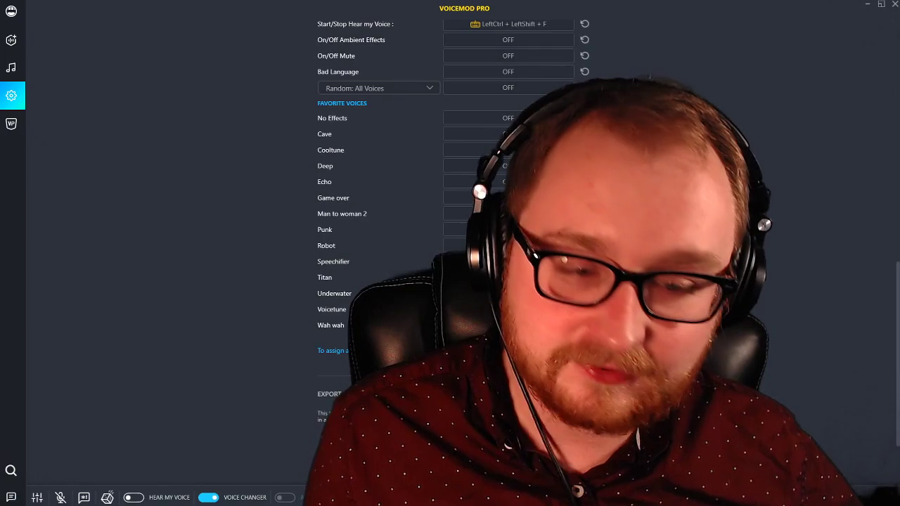
pyautogui.scroll(2, 450, 253)
pyautogui.scroll(-5, 449, 253)
pyautogui.scroll(-1, 450, 253)
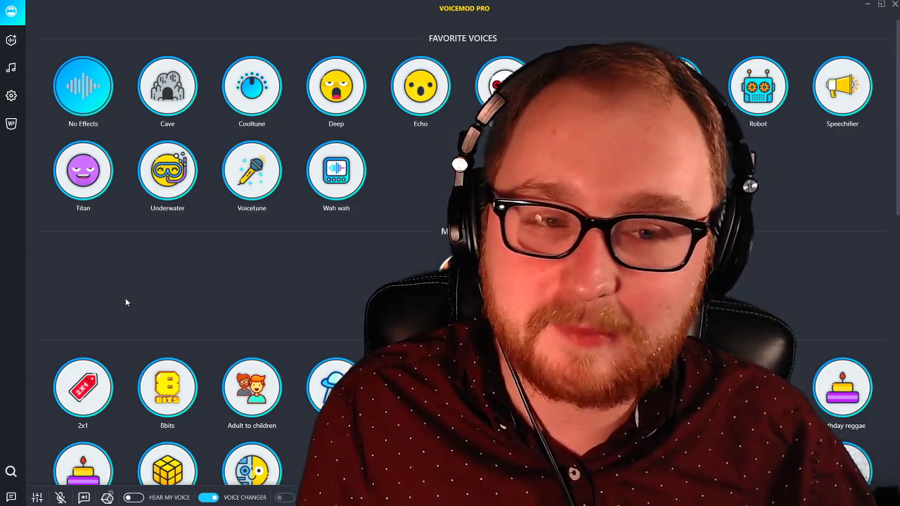
# Step: Browse the full list of voice effects and return to the favorite voices
pyautogui.scroll(-5, 299, 323)
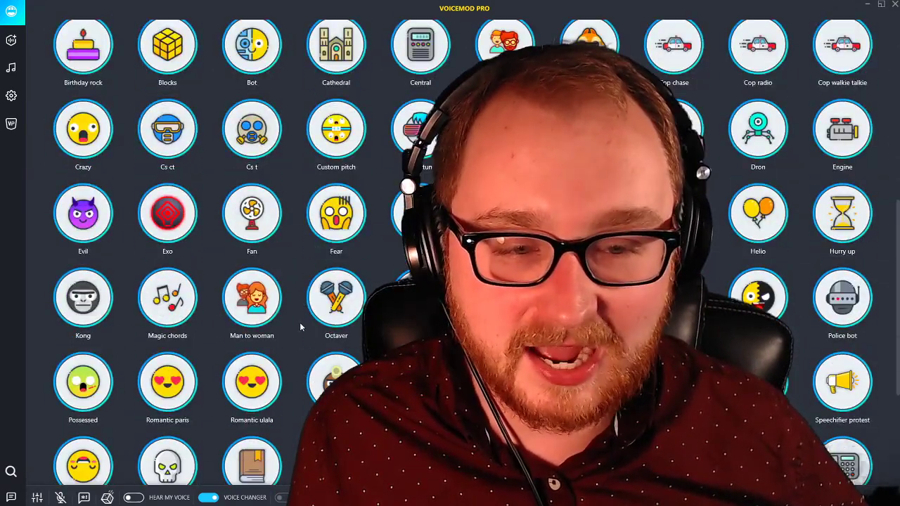
pyautogui.scroll(-1, 299, 325)
pyautogui.scroll(6, 299, 326)
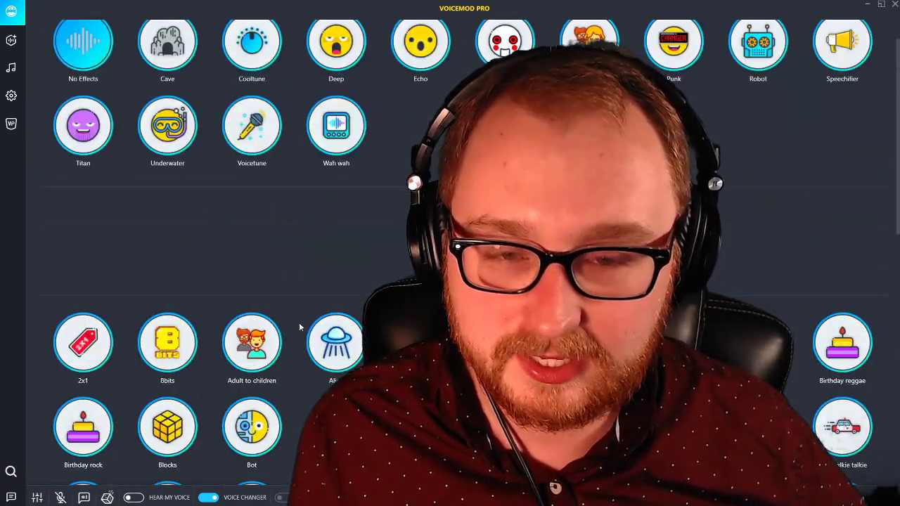